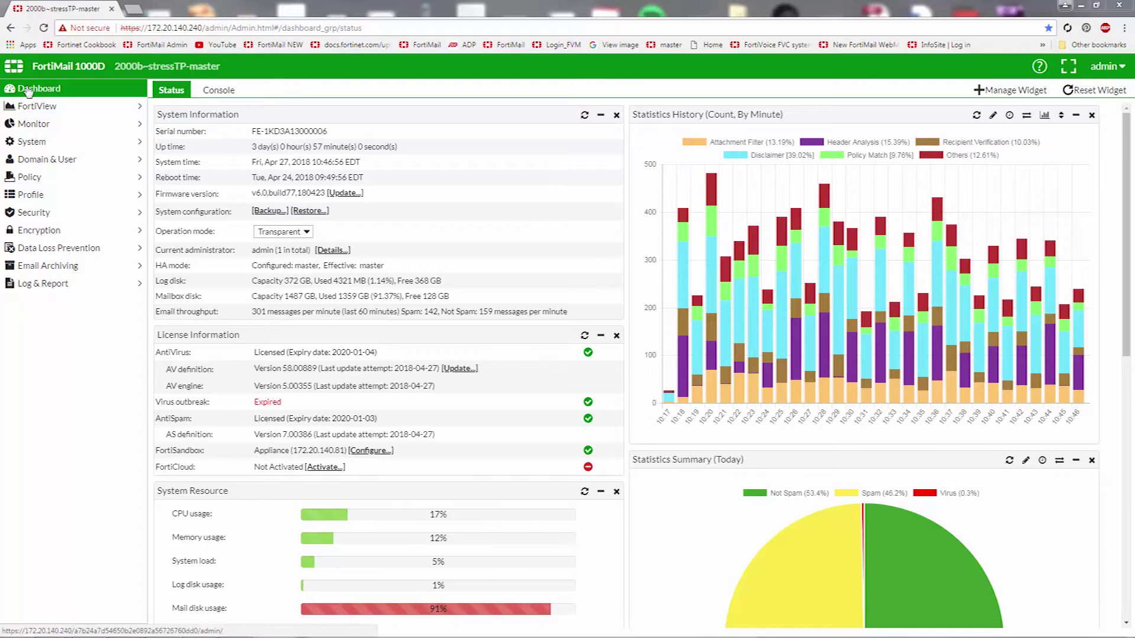
Expand the System section of the sidebar to list FortiGuard and Maintenance.
left_click(31, 141)
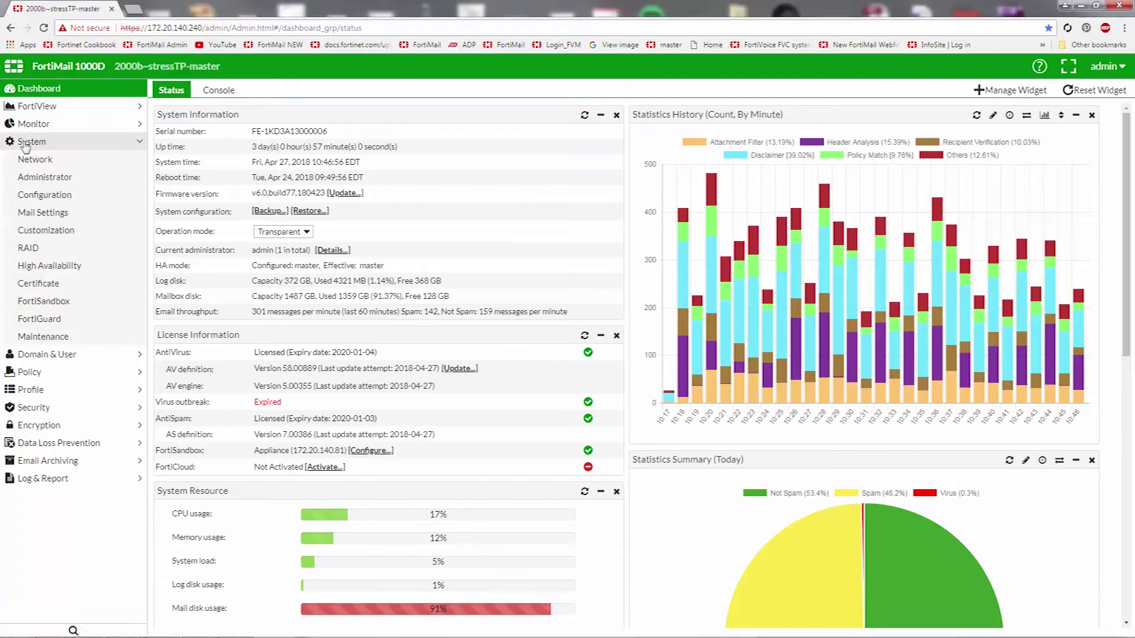
Turn on the AntiSpam service on the FortiGuard AntiSpam tab.
left_click(39, 318)
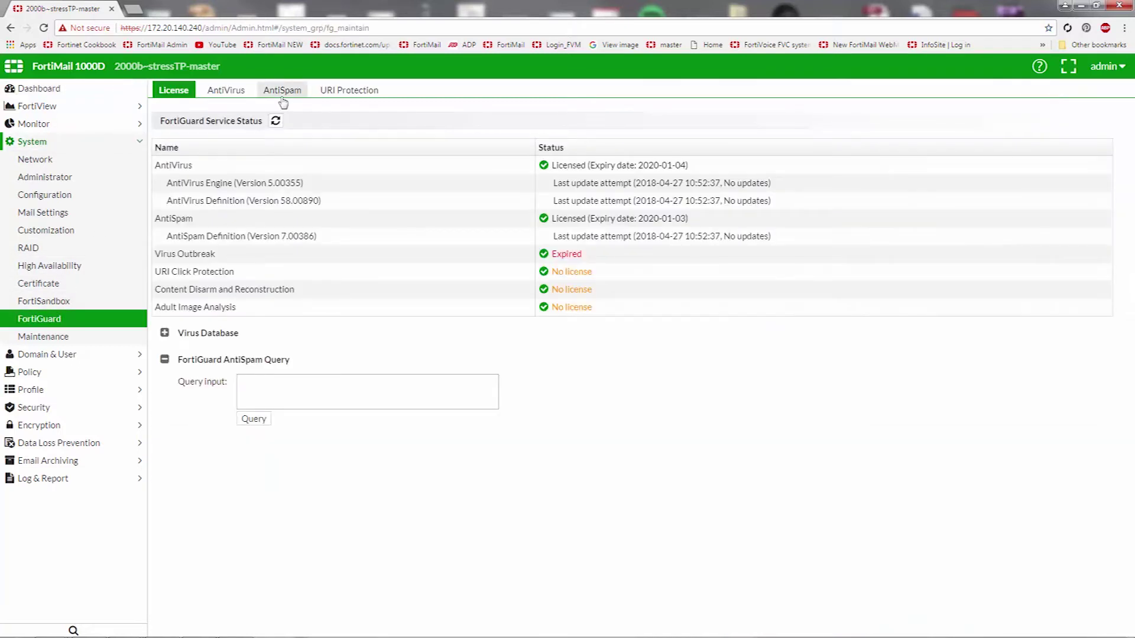
left_click(282, 90)
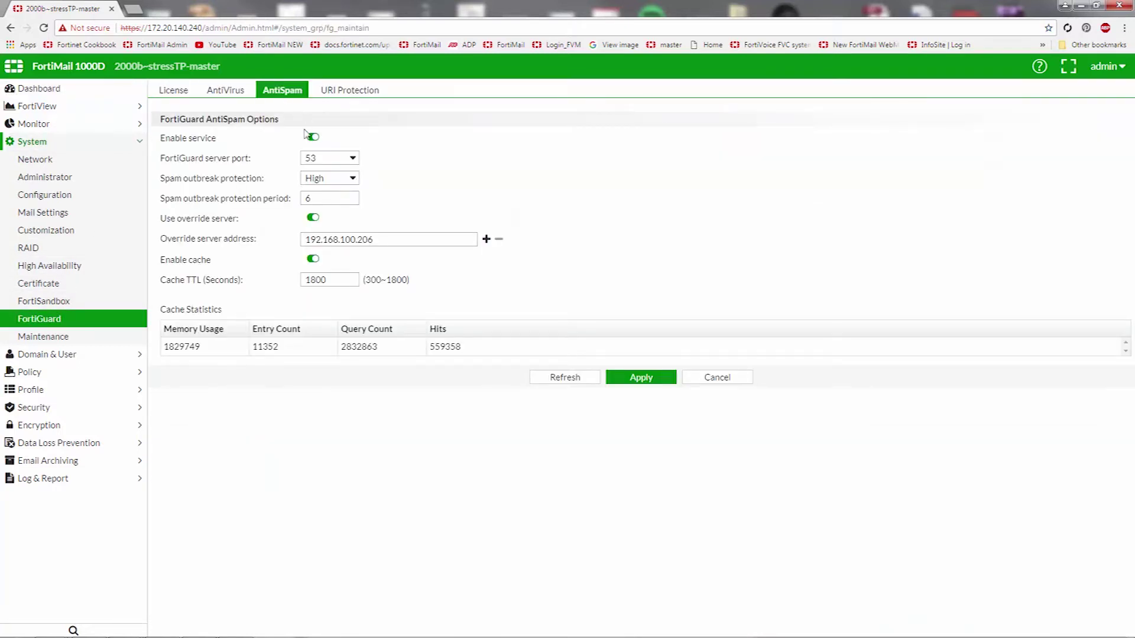
left_click(313, 137)
left_click(312, 139)
Keep override server and cache enabled, then apply the FortiGuard AntiSpam settings.
left_click(313, 219)
left_click(313, 259)
left_click(313, 260)
left_click(644, 382)
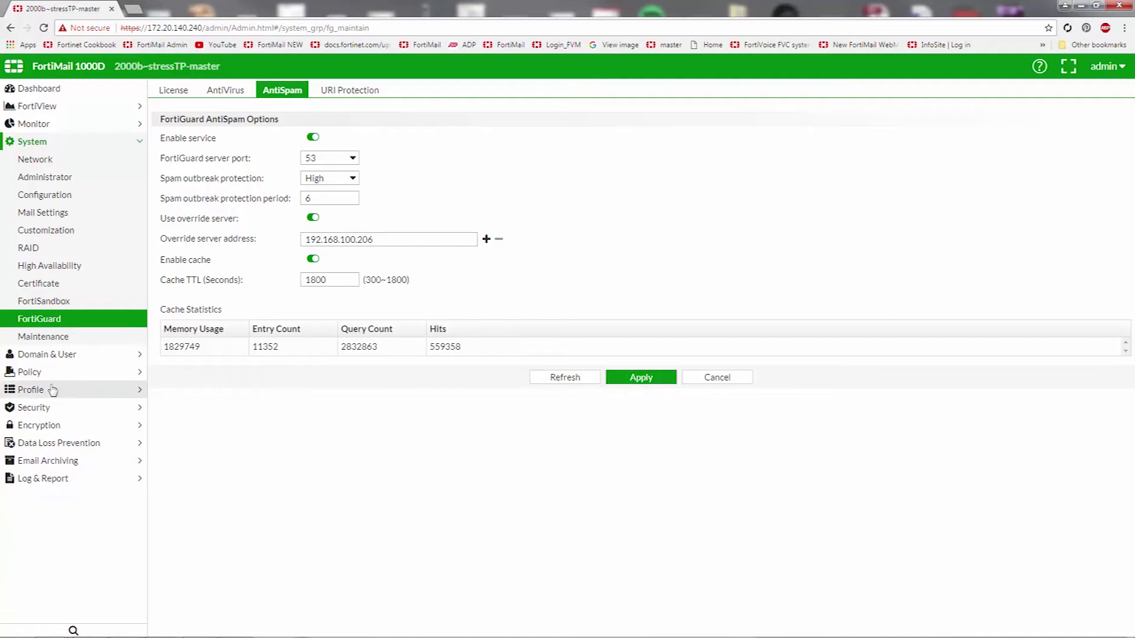
left_click(31, 389)
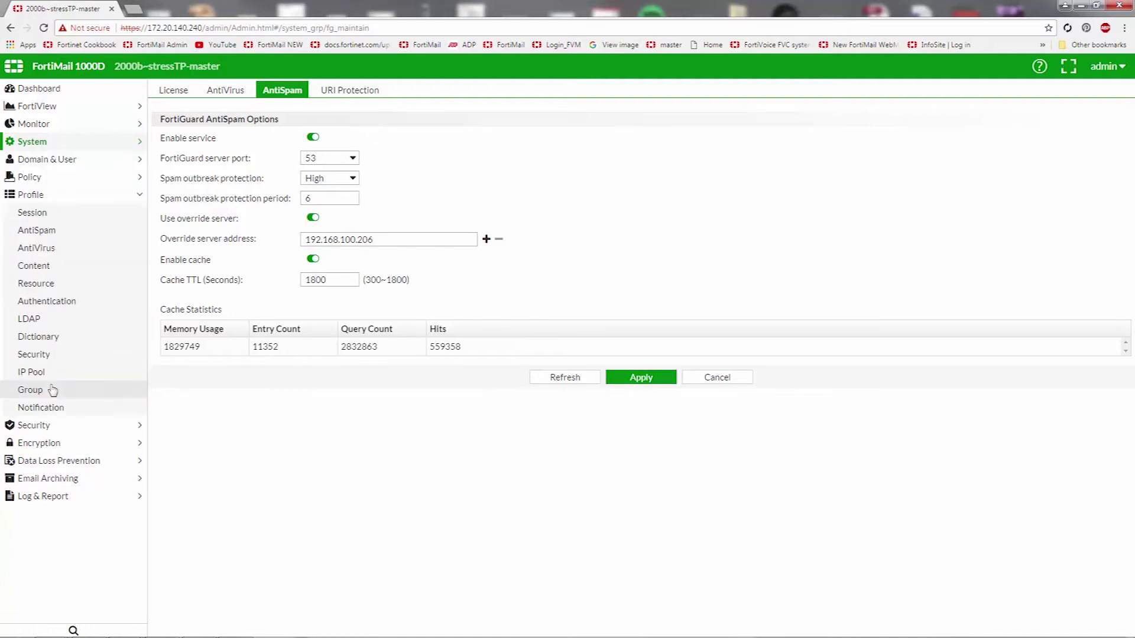
Create AntiSpam profile 'Test' with FortiGuard enabled and its action left at --Default--.
left_click(36, 230)
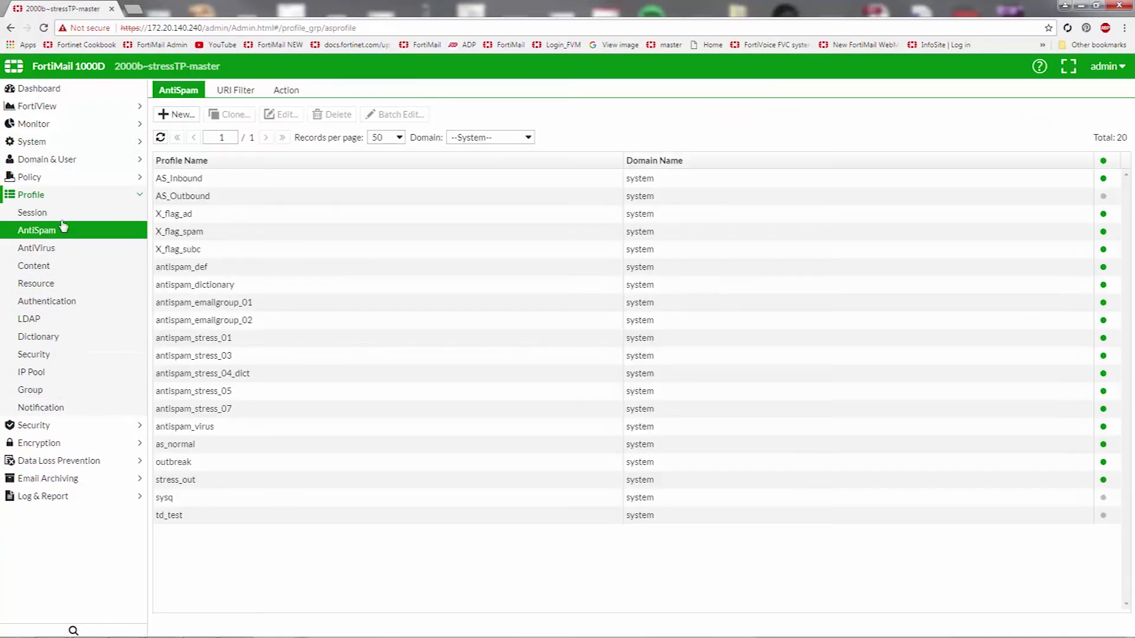
left_click(178, 115)
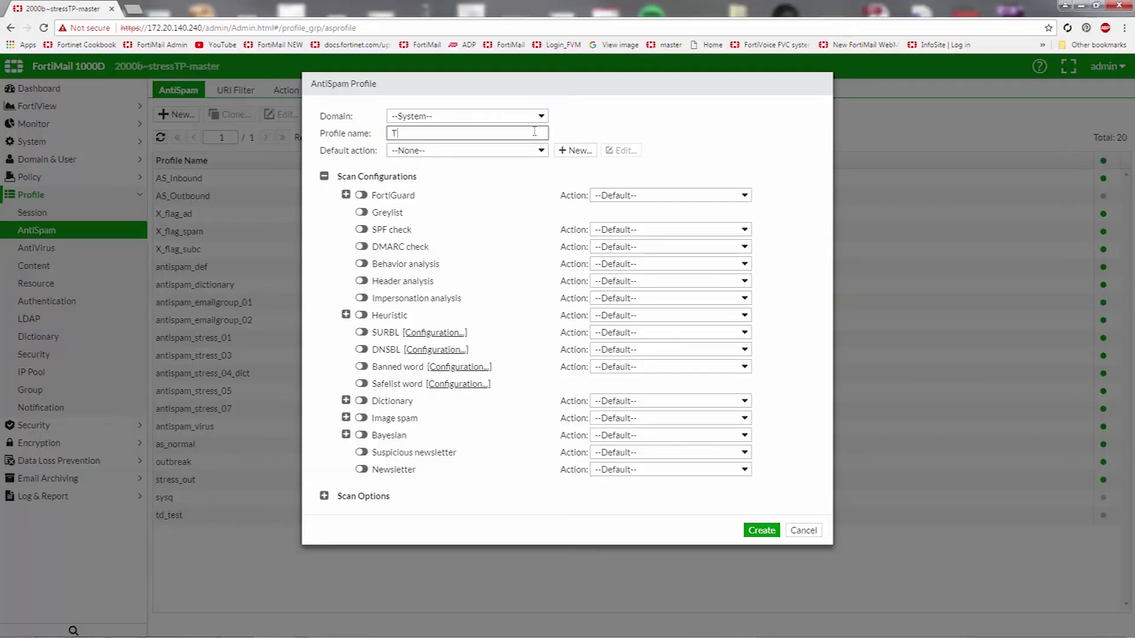
left_click(361, 195)
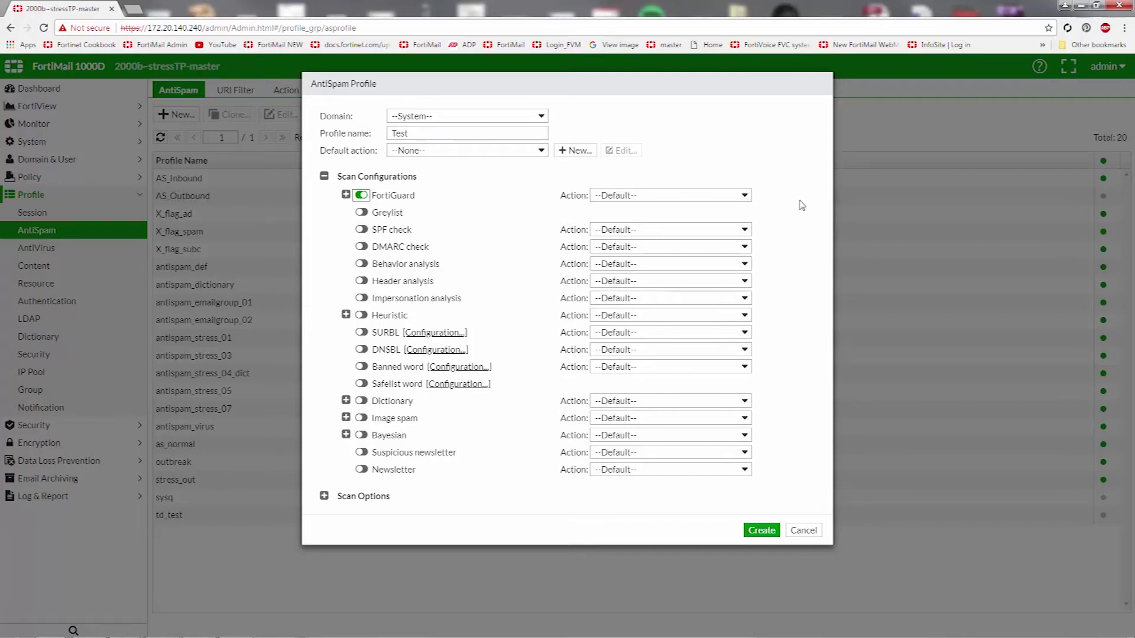
left_click(710, 195)
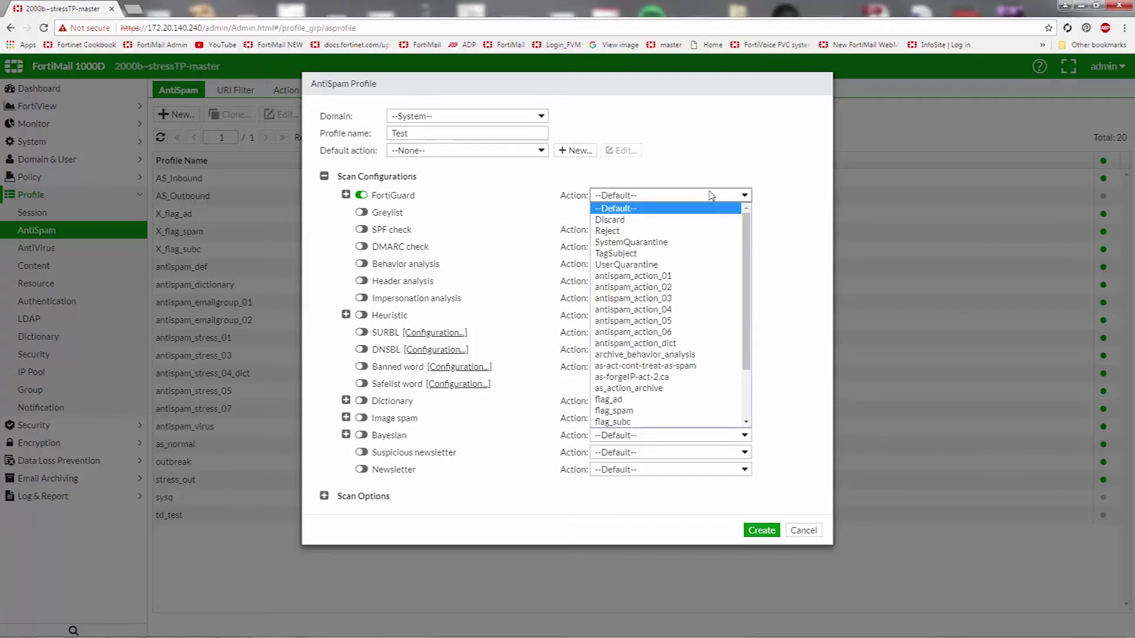
left_click(709, 195)
left_click(760, 530)
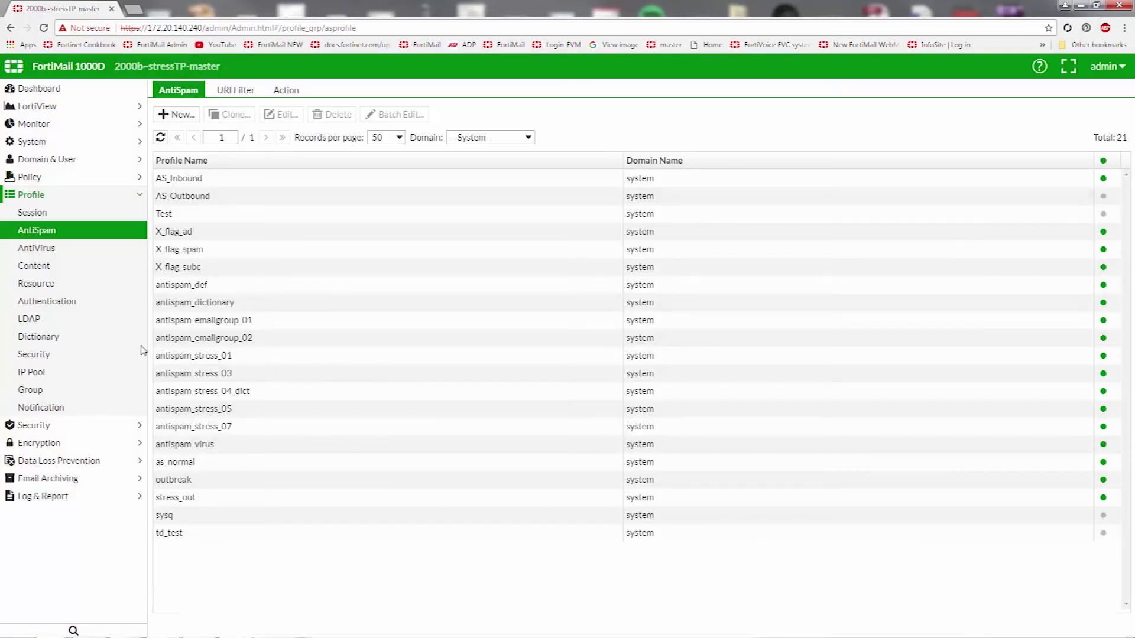
Start a new IP policy and choose 'Test' as its AntiSpam profile.
left_click(36, 177)
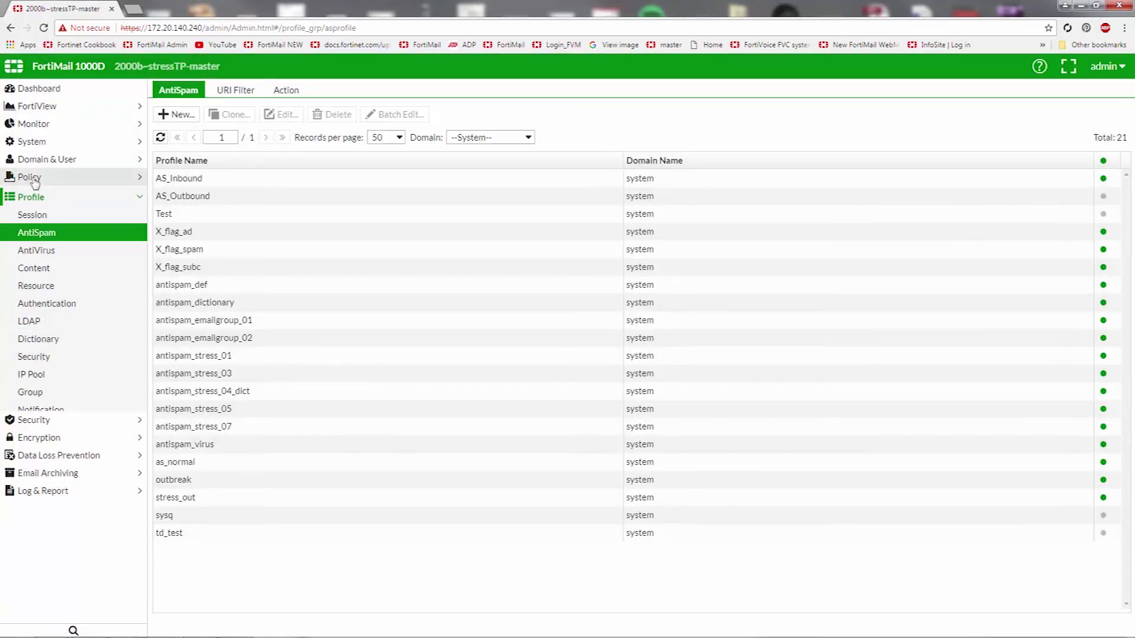
left_click(36, 213)
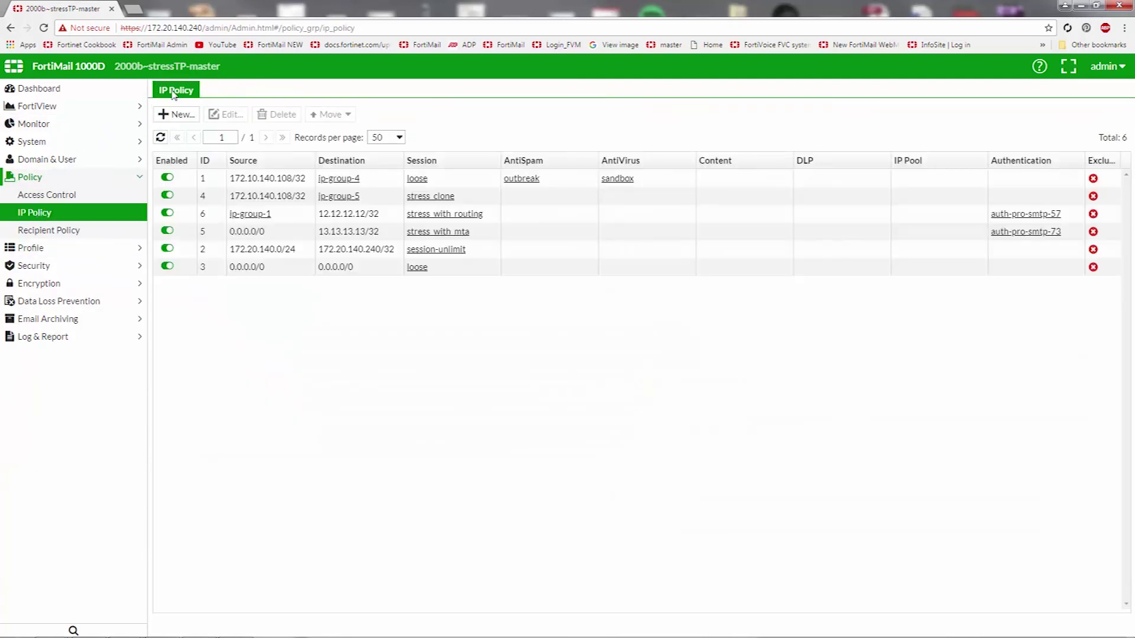
left_click(174, 115)
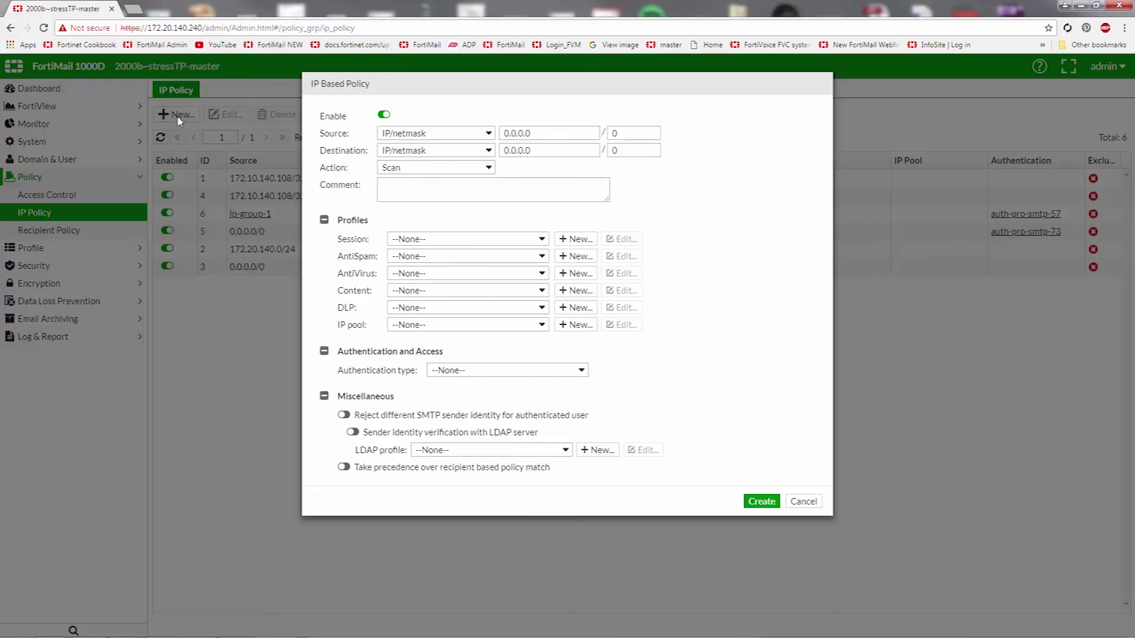
left_click(542, 257)
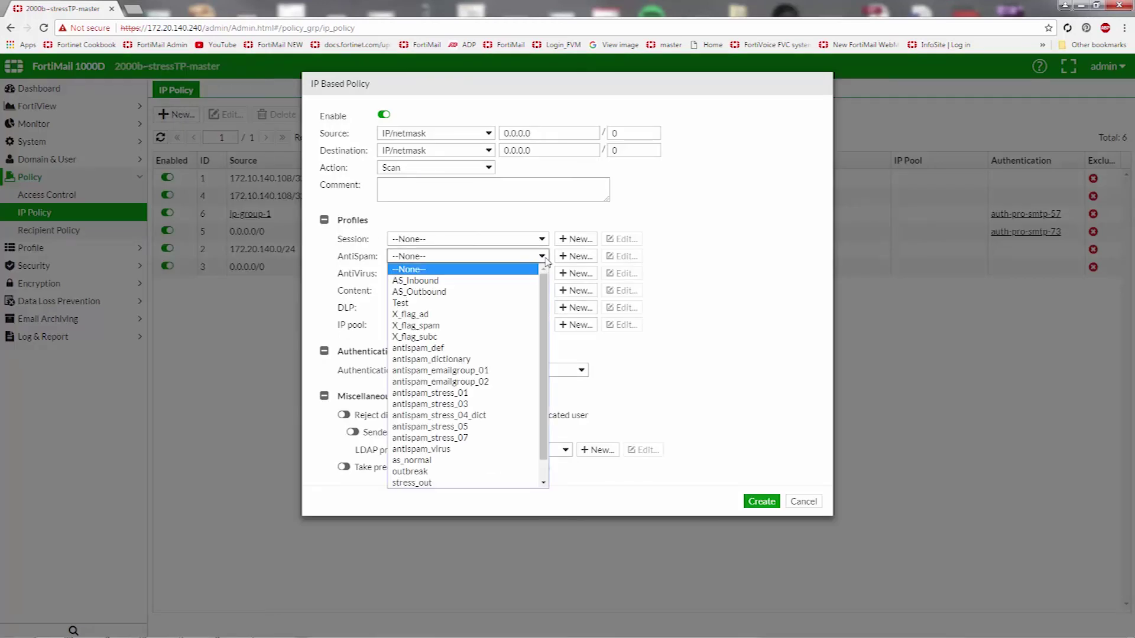
left_click(432, 304)
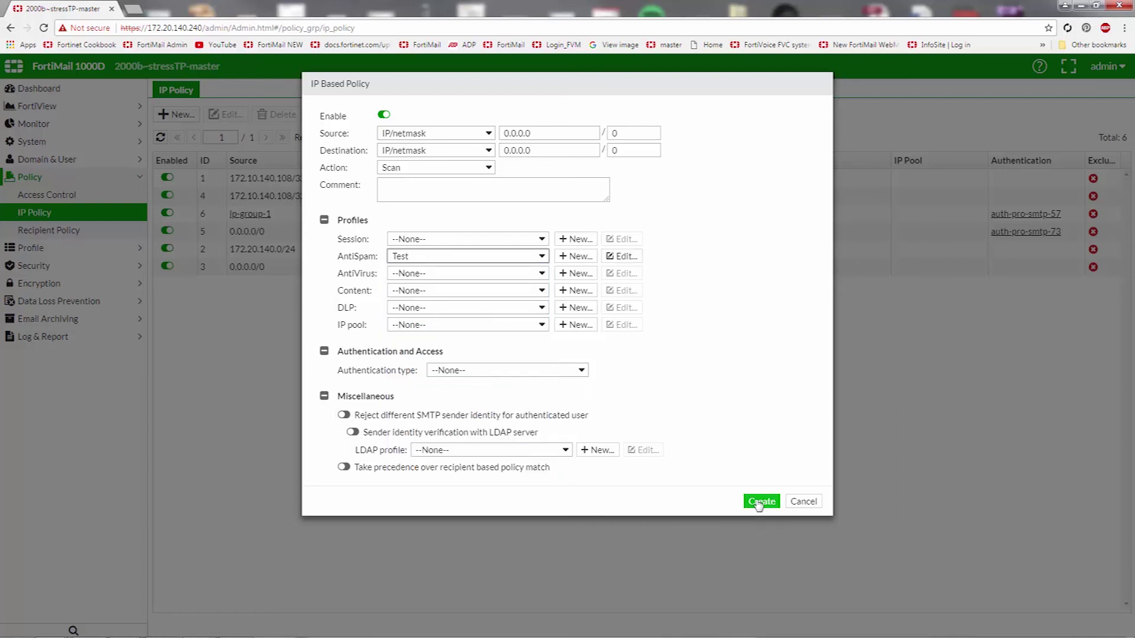